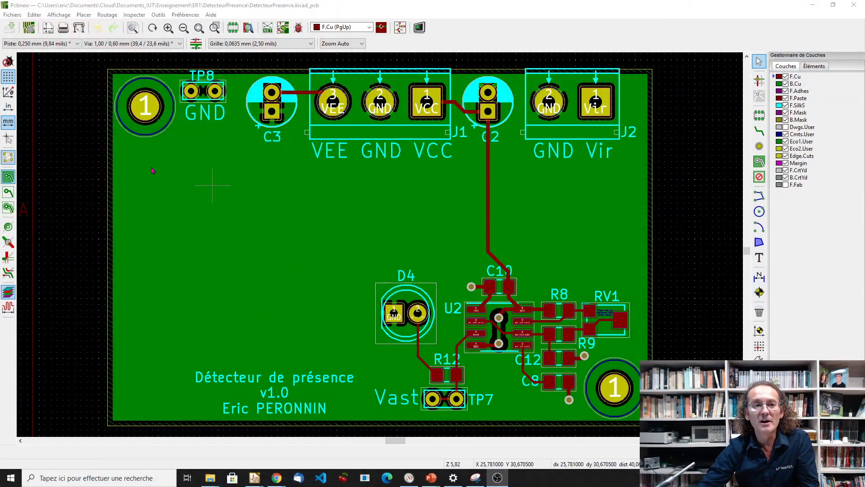
Plot the F.Cu, B.Cu, F.SilkS, F.Mask, B.Mask and Edge.Cuts layers in Gerber format into the gerber output directory.
click(12, 15)
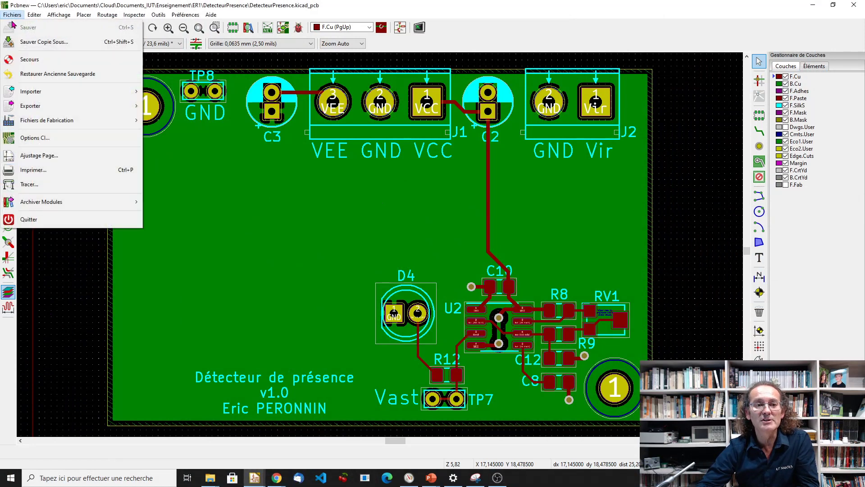
click(25, 183)
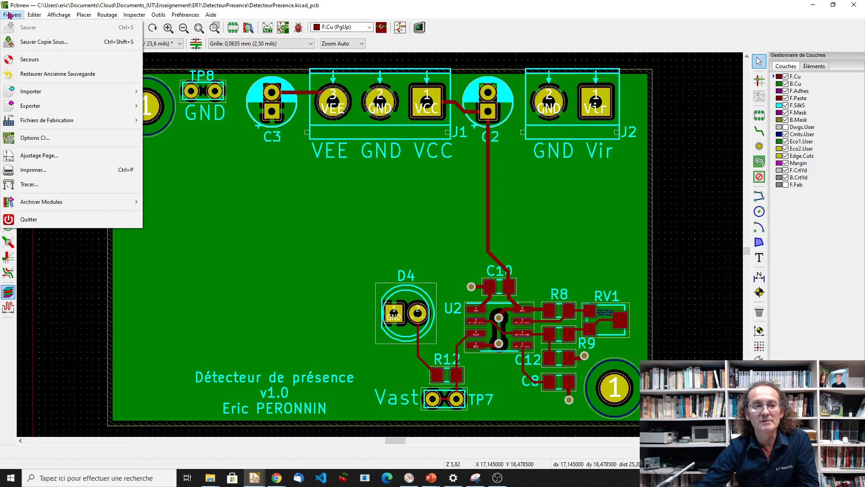
click(43, 184)
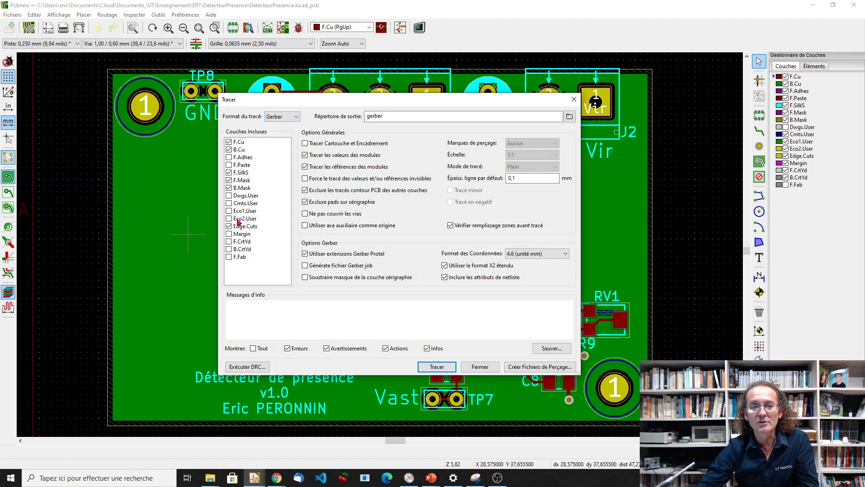
double_click(404, 116)
click(405, 116)
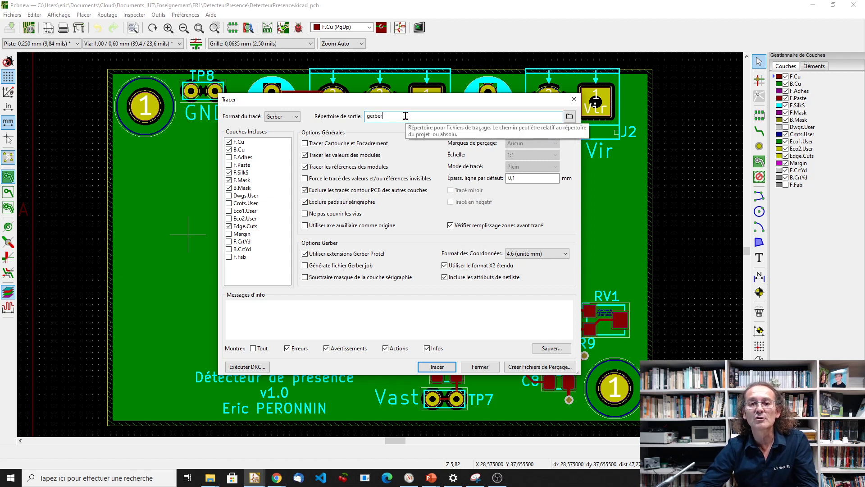
double_click(379, 116)
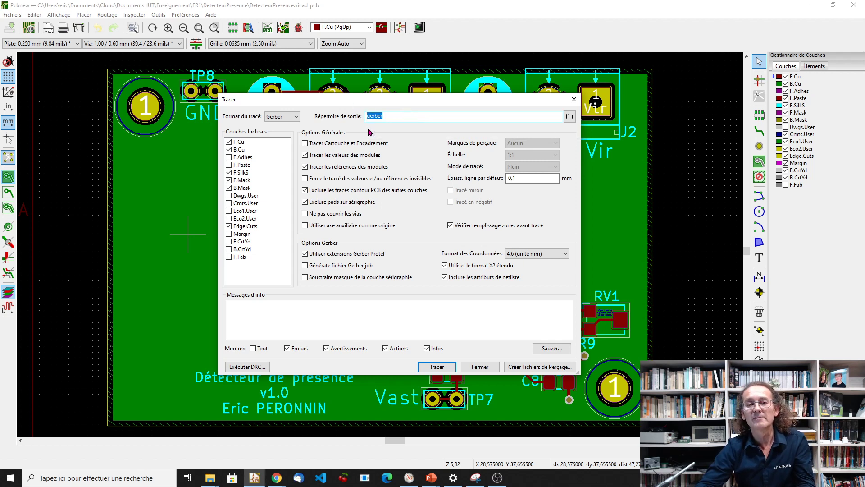
click(399, 116)
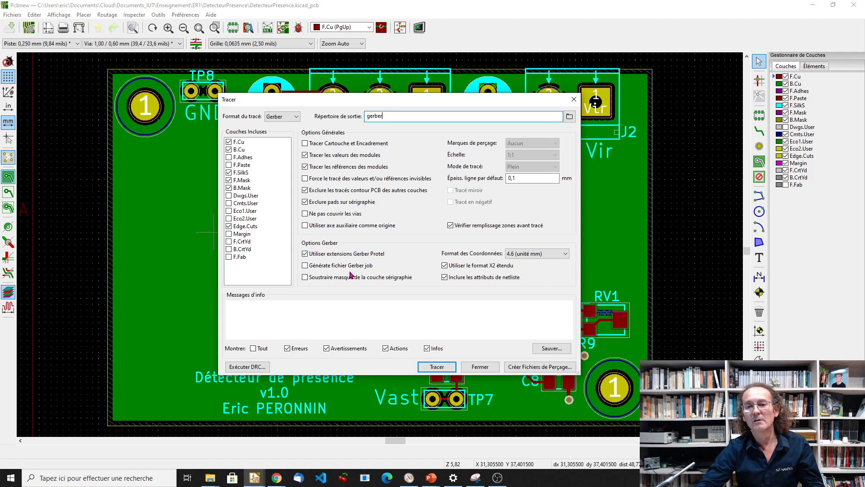
click(442, 369)
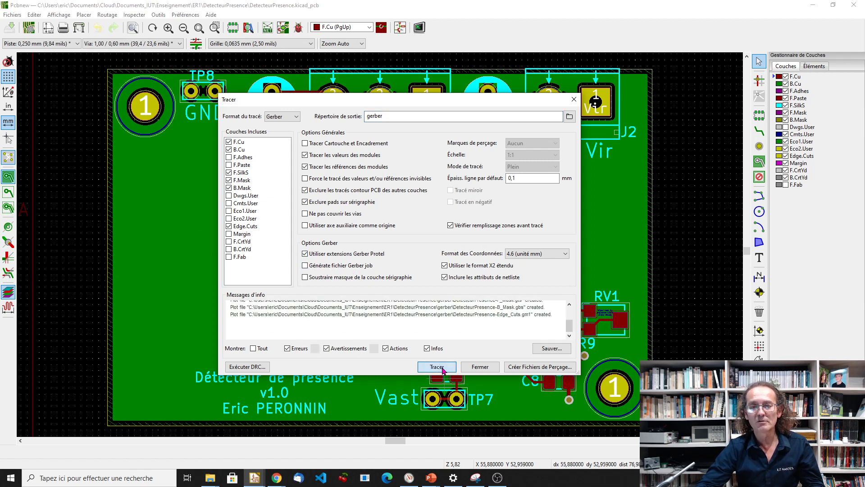
Review the plot messages and check the generated Gerber files in the project's gerber folder in File Explorer.
click(569, 305)
click(569, 304)
click(570, 305)
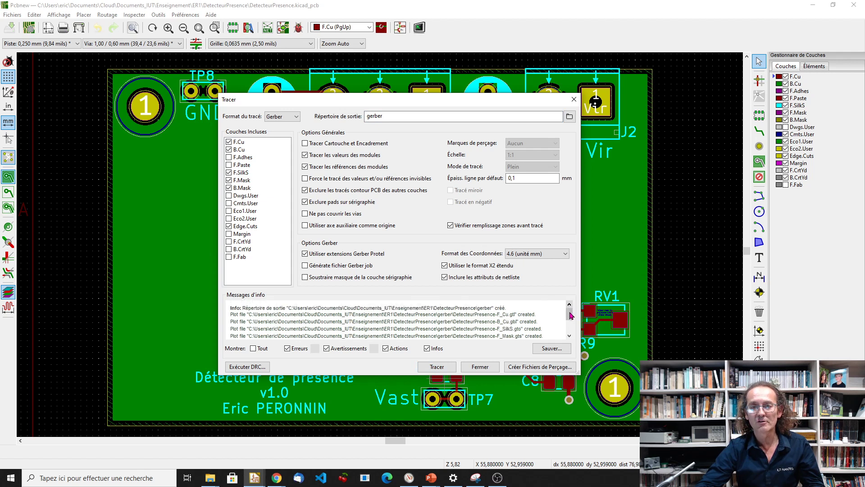
drag(569, 313, 567, 333)
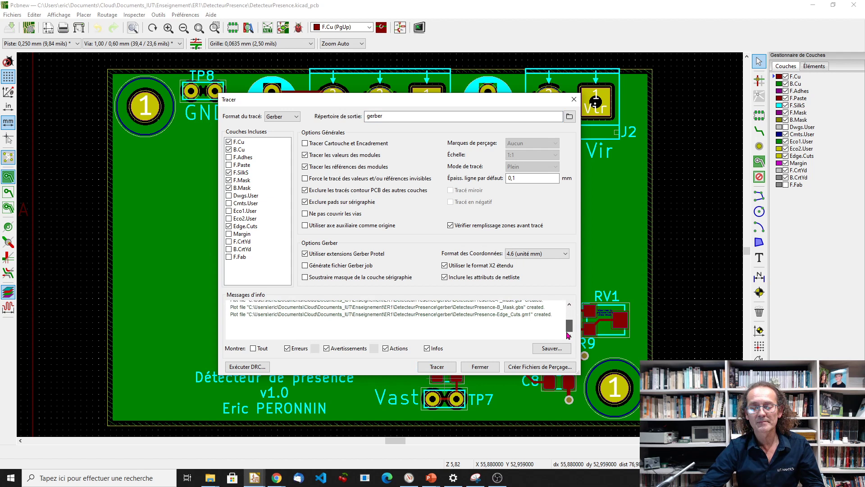
drag(864, 64, 616, 98)
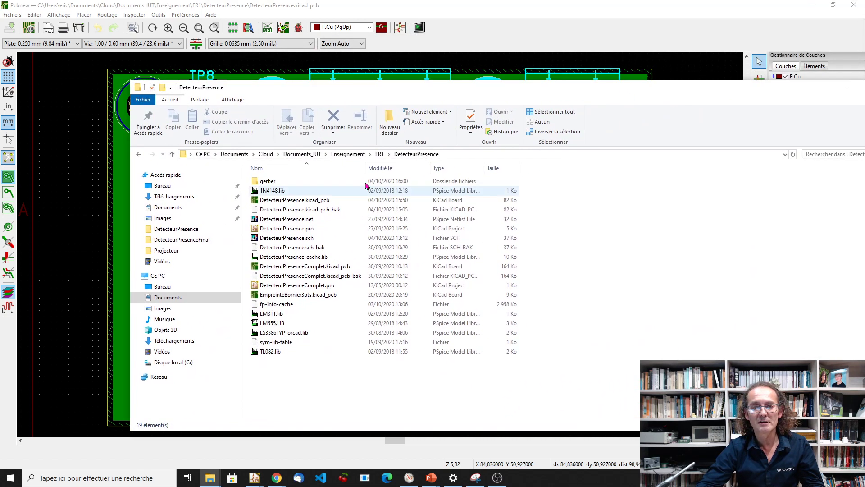
double_click(269, 183)
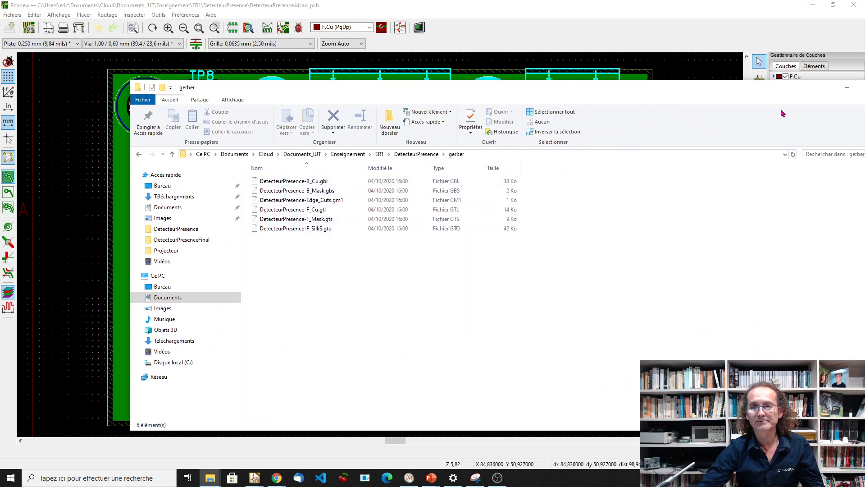
drag(782, 93, 864, 108)
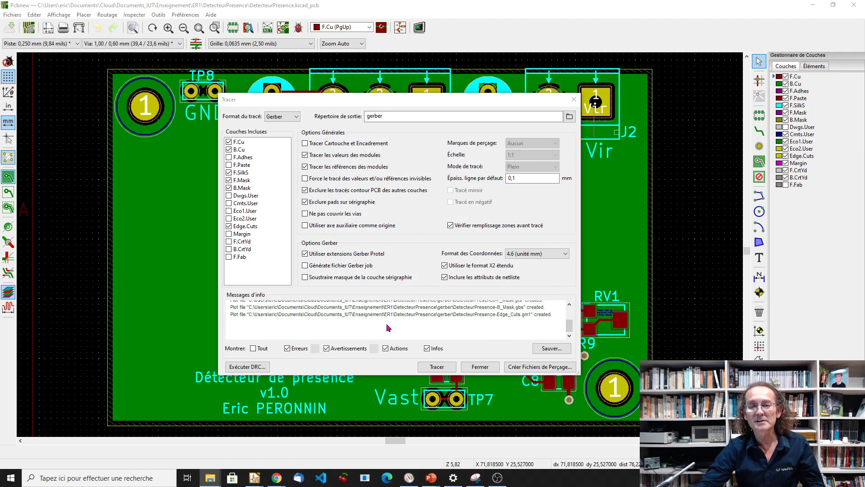
Generate the Excellon drill files into the gerber directory with Gerber as map format, and check them in the folder.
click(534, 367)
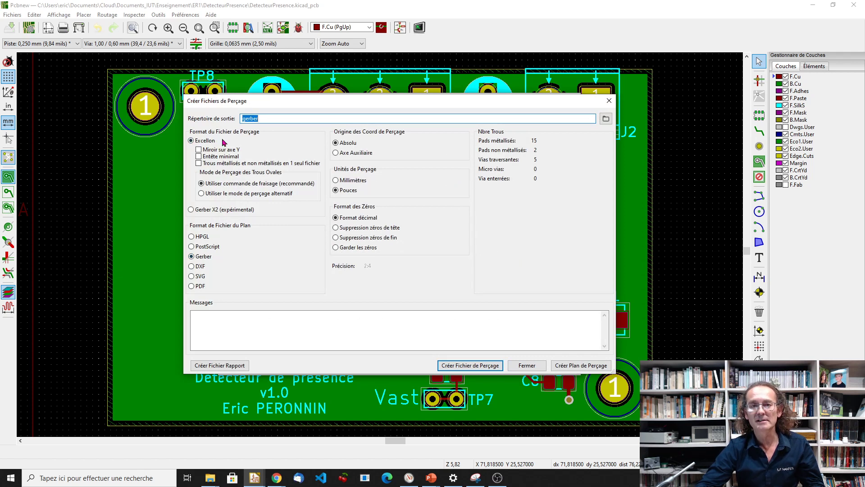
click(199, 256)
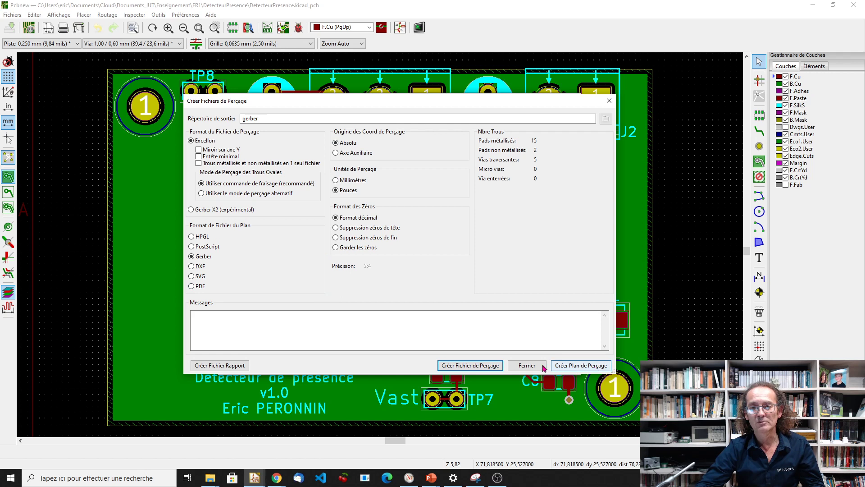
click(473, 368)
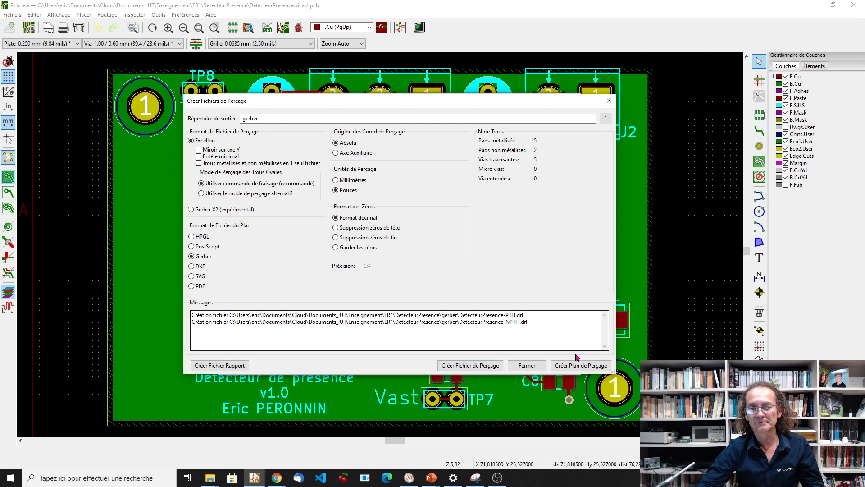
click(527, 366)
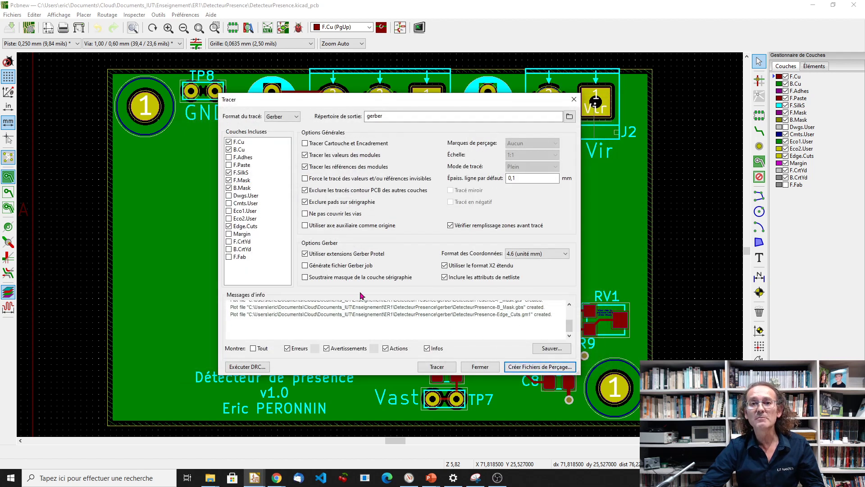
click(479, 367)
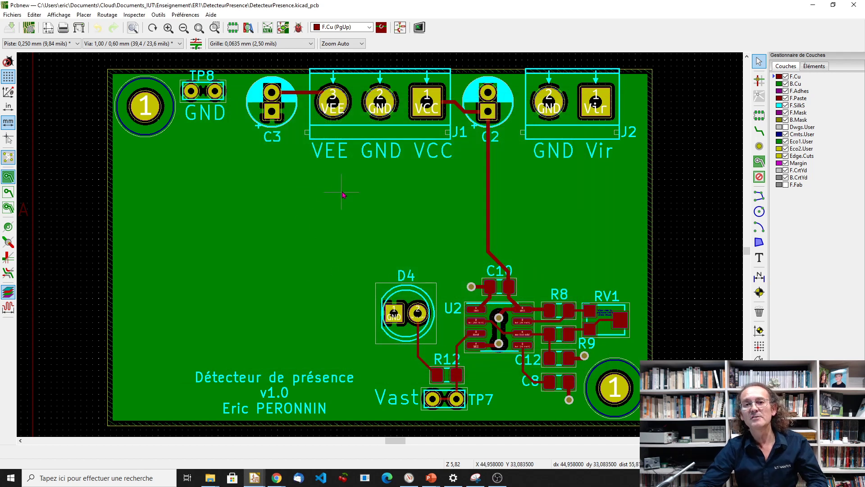
drag(864, 8, 559, 95)
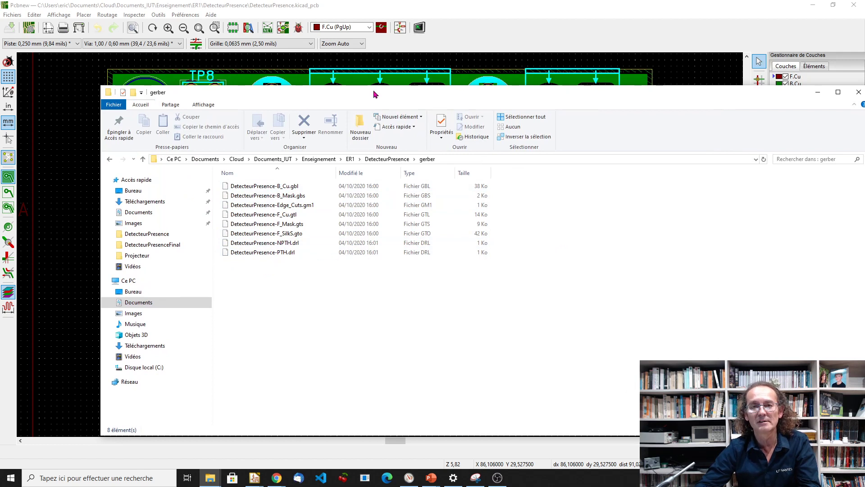
drag(370, 94, 864, 127)
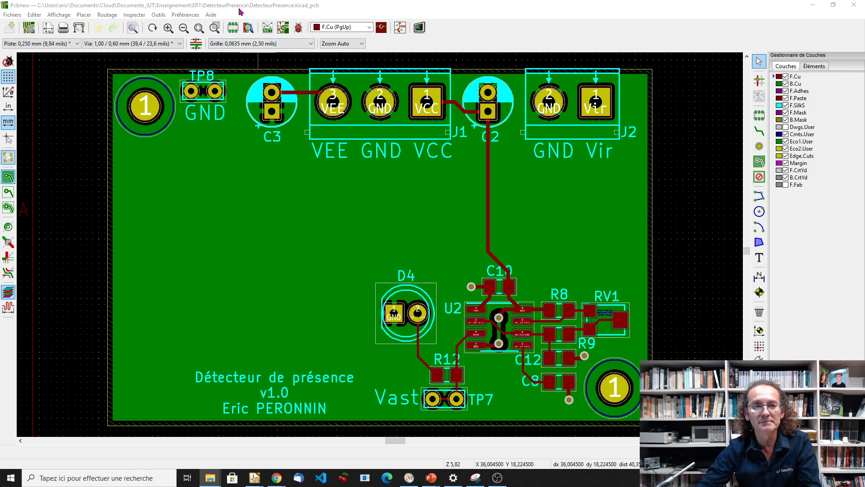
Switch to the KiCad project manager and launch the Gerber viewer.
mouse_move(254, 478)
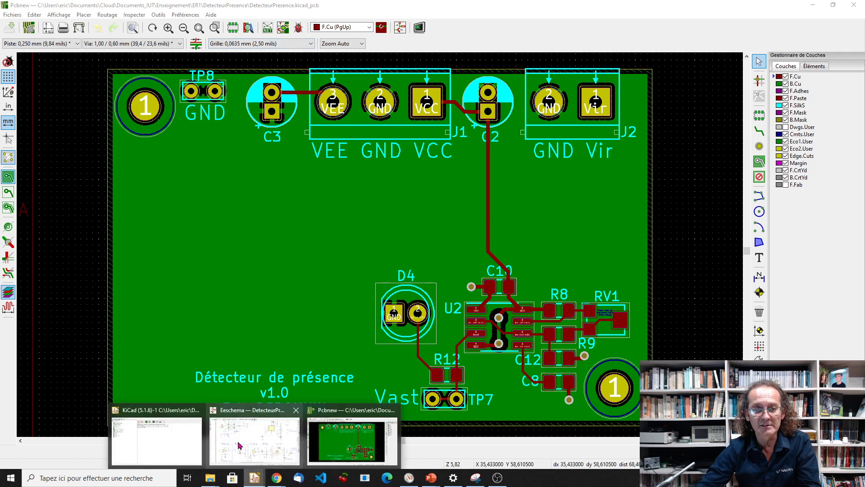
click(172, 441)
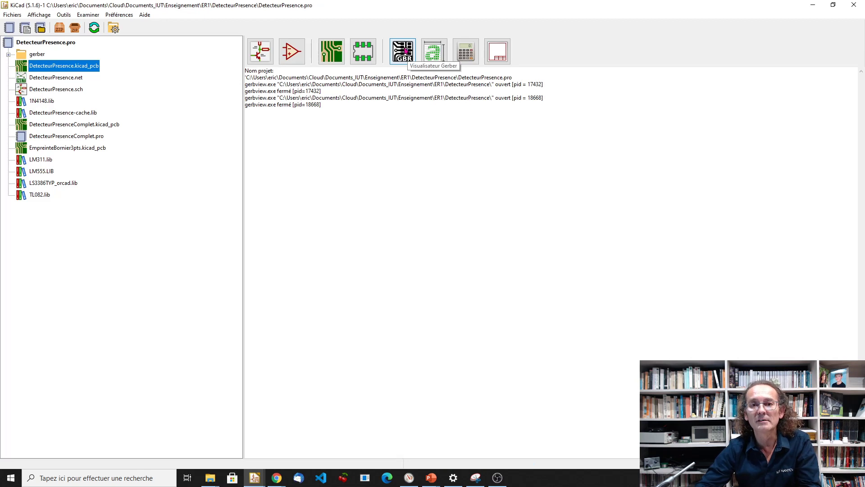
click(405, 50)
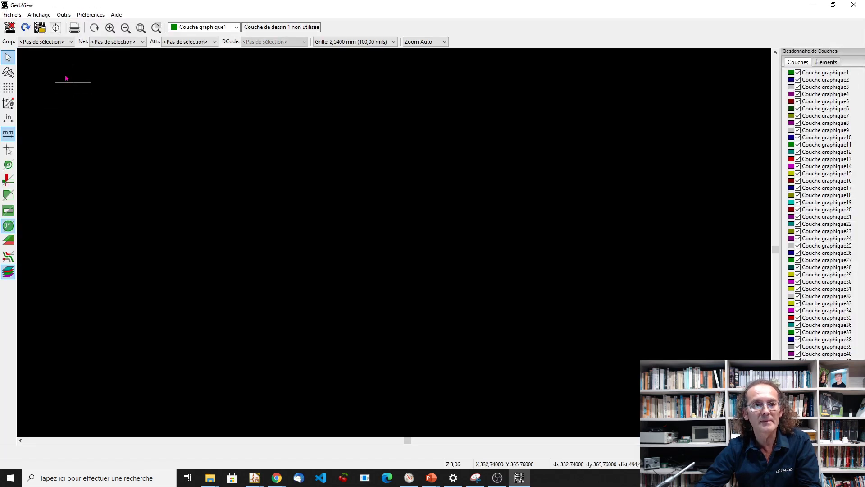
Load all the plotted Gerber layer files from the gerber folder into the viewer.
click(13, 15)
click(40, 28)
click(114, 84)
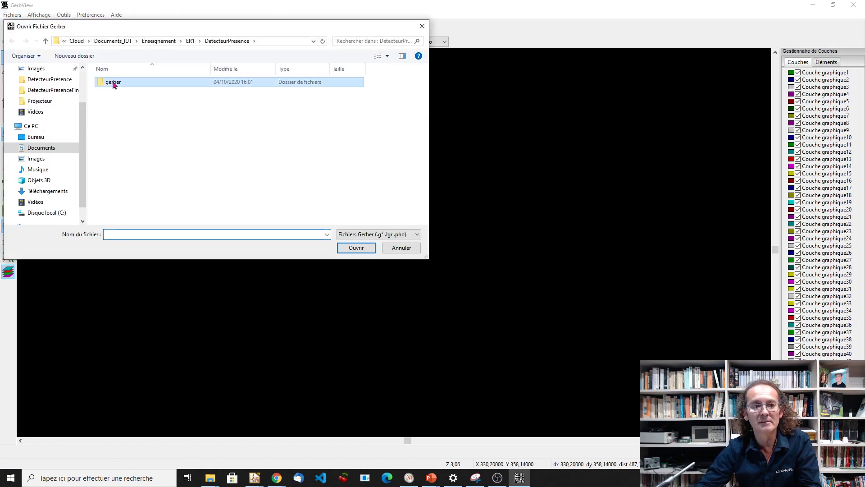
double_click(113, 83)
drag(190, 160, 121, 79)
click(356, 248)
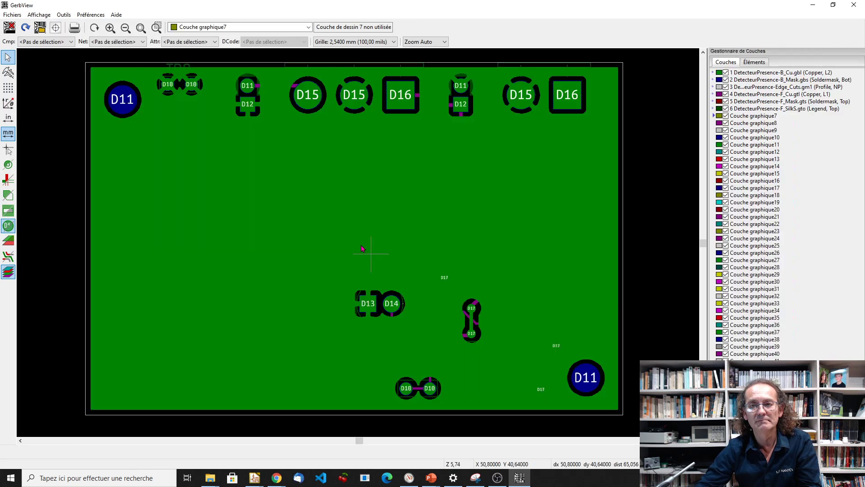
Load the two Excellon drill files, DetecteurPresence-NPTH.drl and DetecteurPresence-PTH.drl, into the viewer.
click(13, 14)
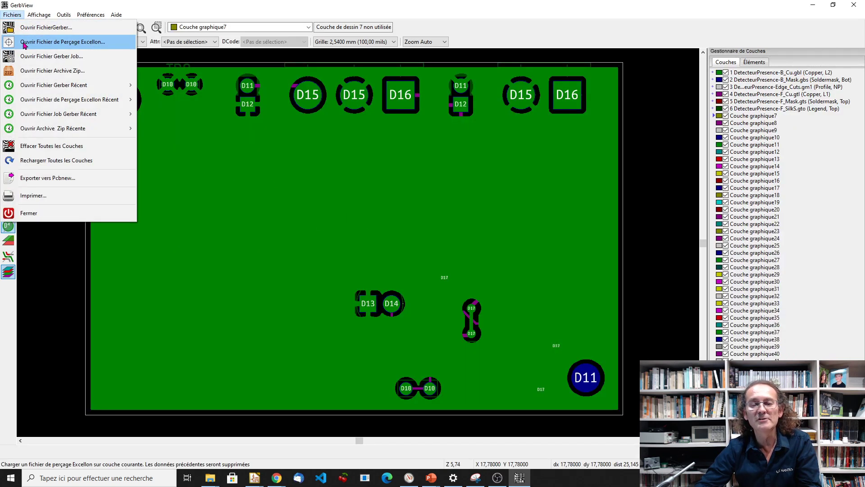
click(38, 43)
drag(177, 129, 150, 84)
click(356, 248)
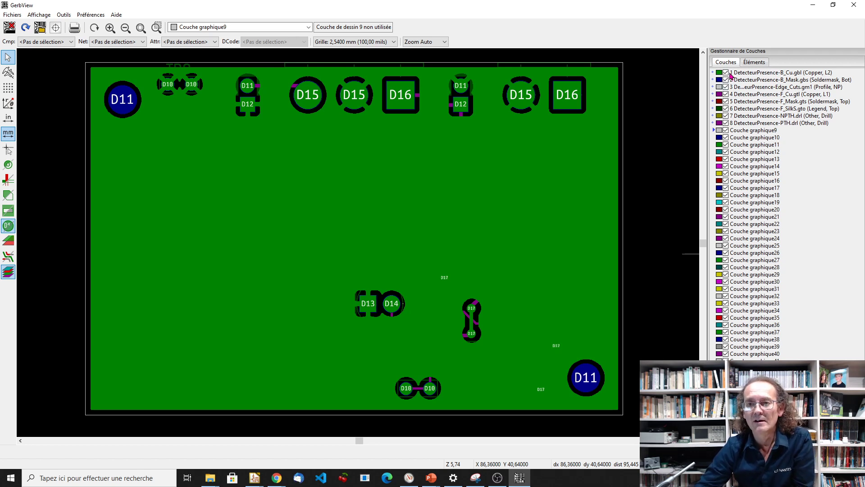
Inspect the board by hiding the copper, solder mask, edge cuts and silkscreen layers, leaving only the NPTH and PTH drill layers shown.
click(726, 72)
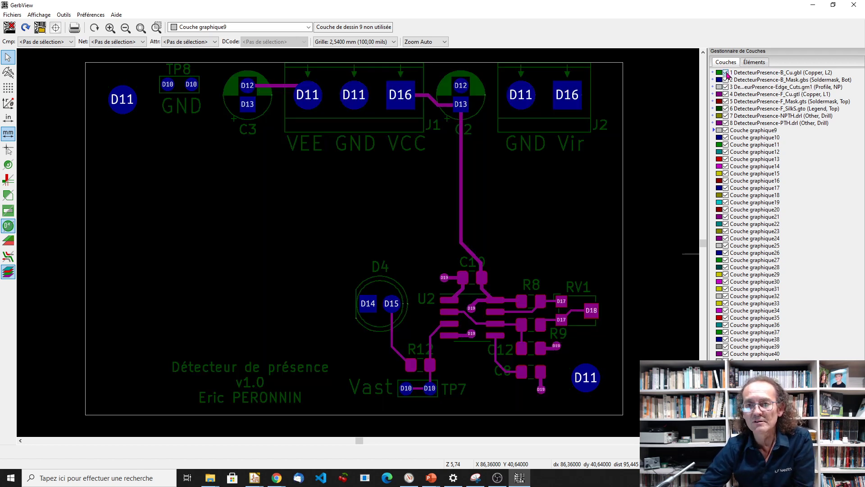
click(726, 79)
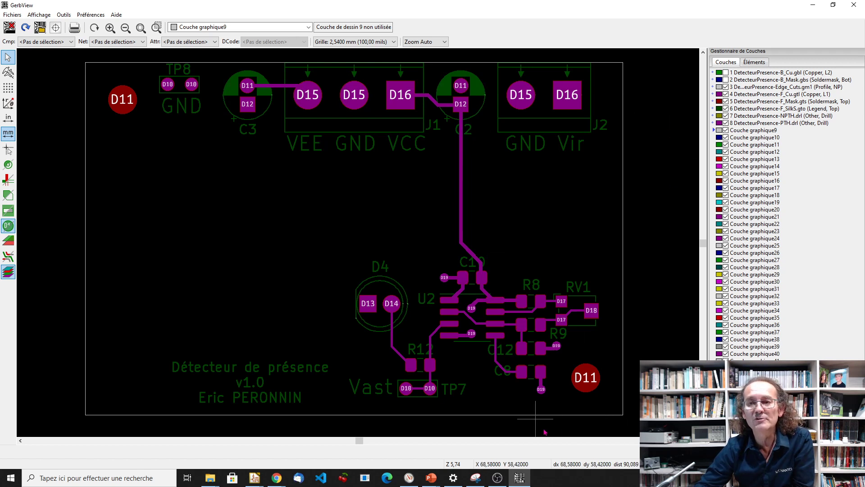
click(742, 117)
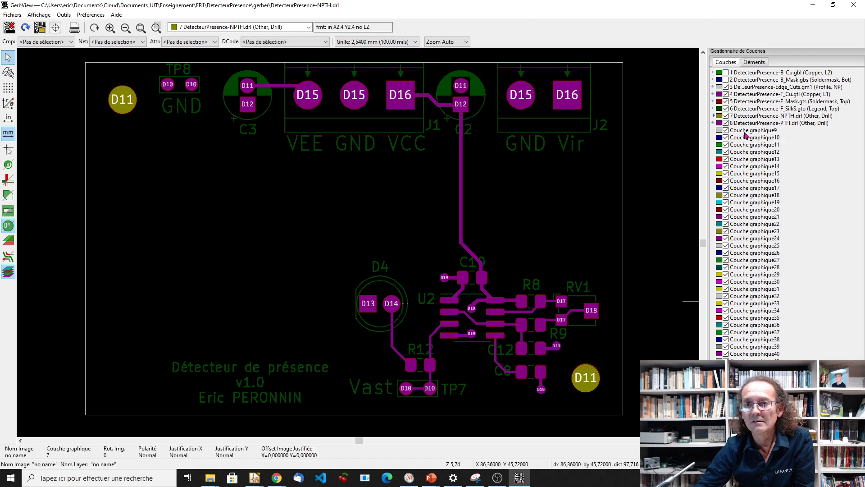
click(725, 93)
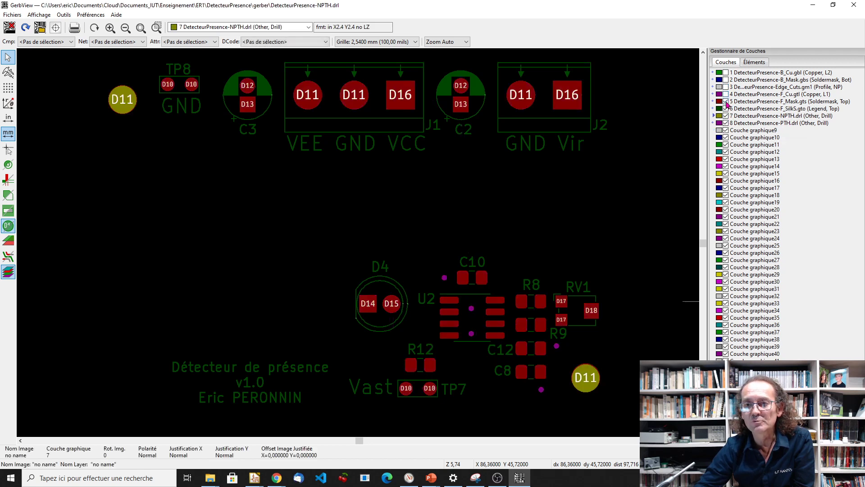
click(725, 101)
click(726, 108)
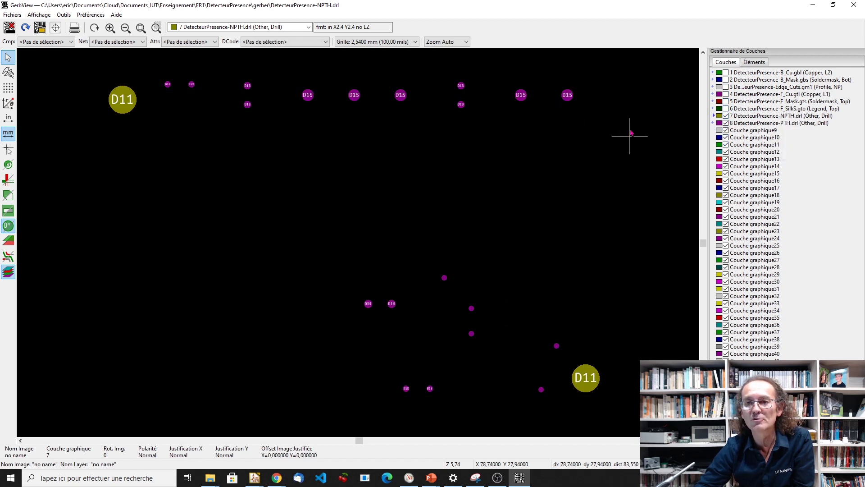
right_click(744, 119)
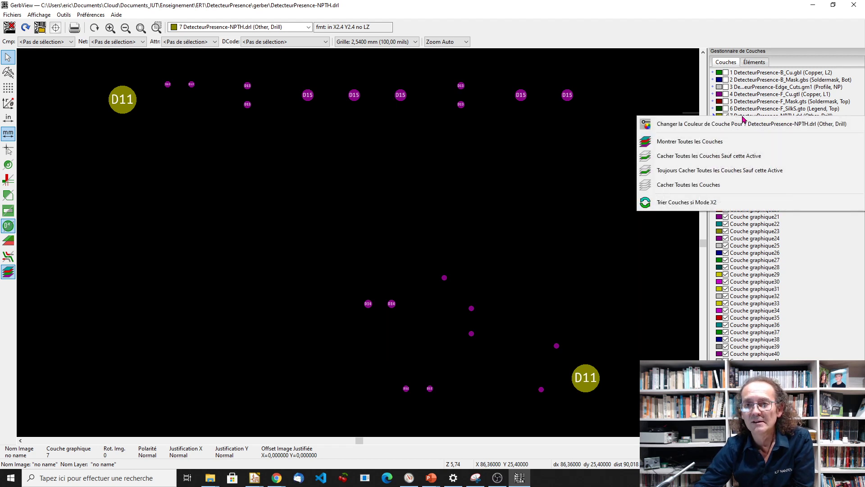
click(816, 255)
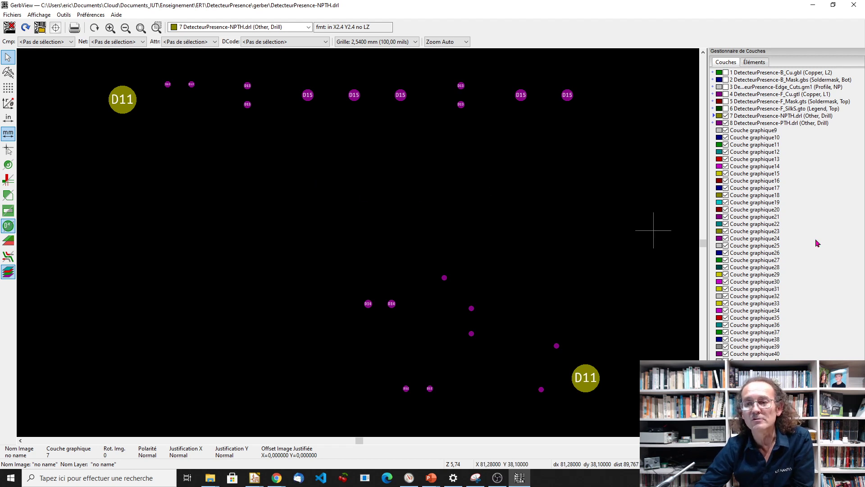
Switch to File Explorer and compress all the Gerber and drill files in the gerber folder into one zip archive.
drag(864, 13, 486, 75)
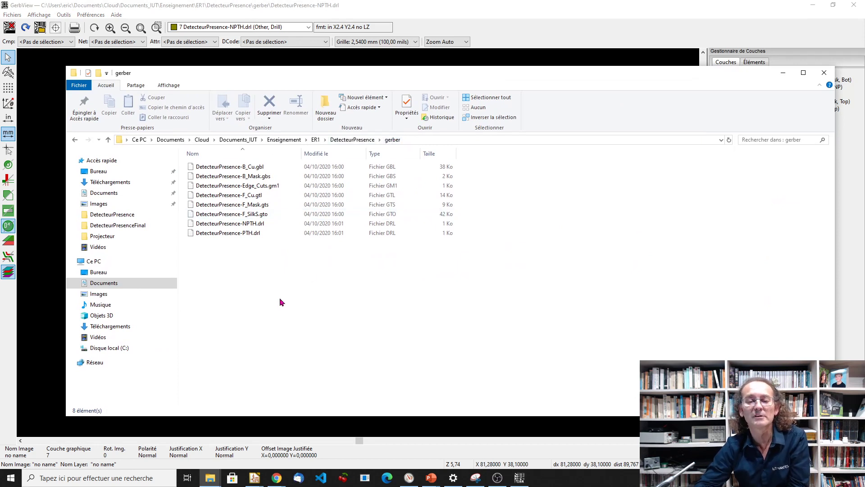
drag(276, 284, 200, 168)
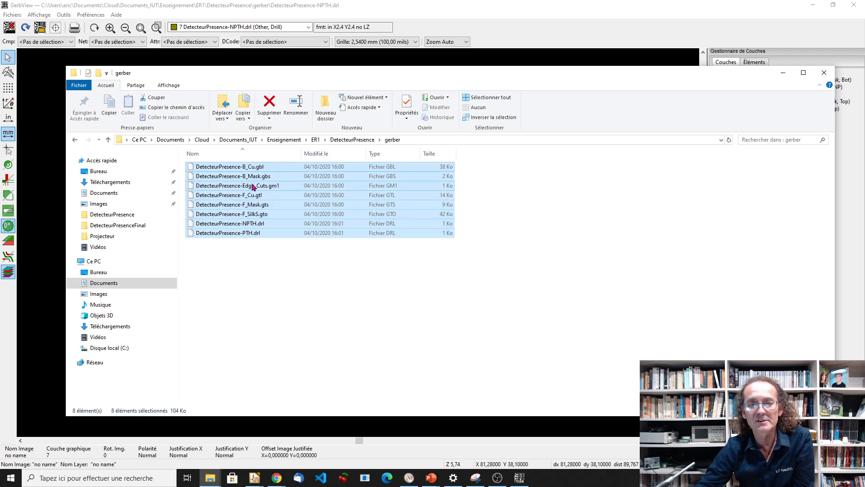
right_click(233, 189)
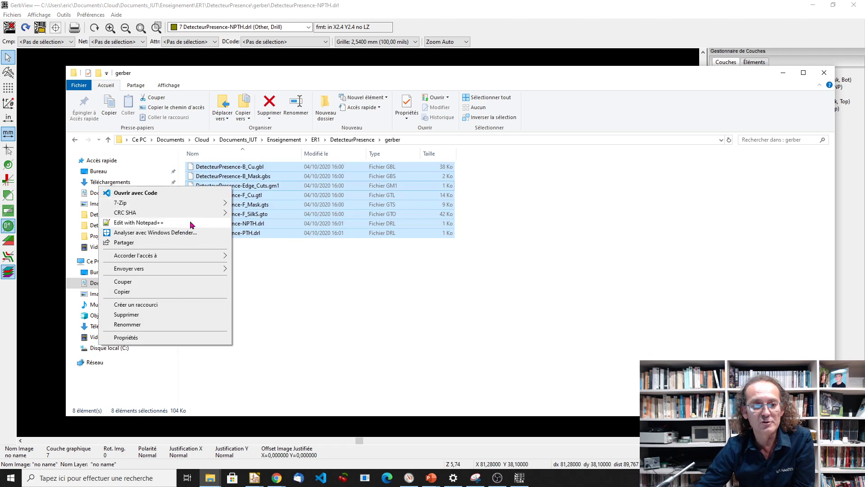
mouse_move(156, 270)
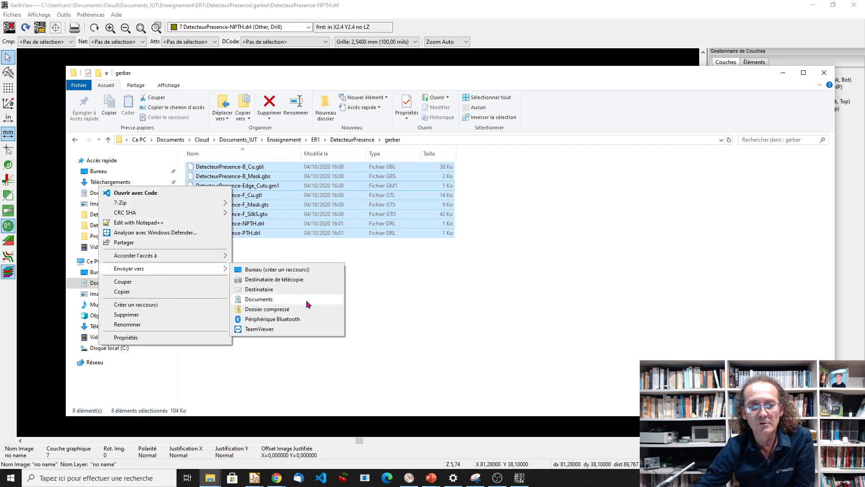
click(285, 310)
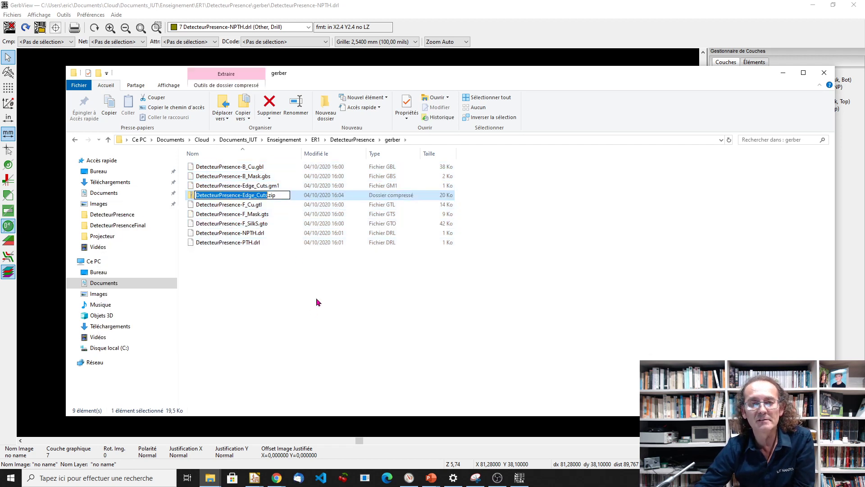
Rename the new zip archive as DetecteurPresence.zip.
click(267, 195)
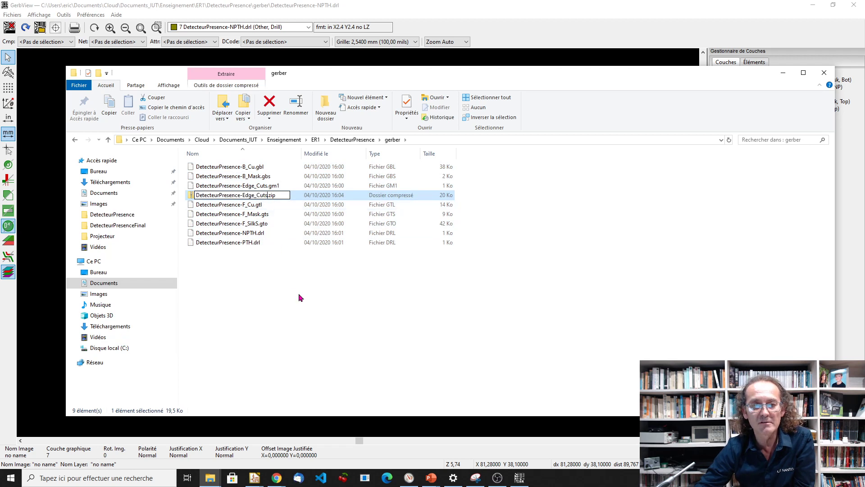
key(BackSpace)
key(BackSpace)
key(BackSpace)
key(BackSpace)
key(BackSpace)
key(BackSpace)
key(BackSpace)
key(BackSpace)
key(BackSpace)
key(BackSpace)
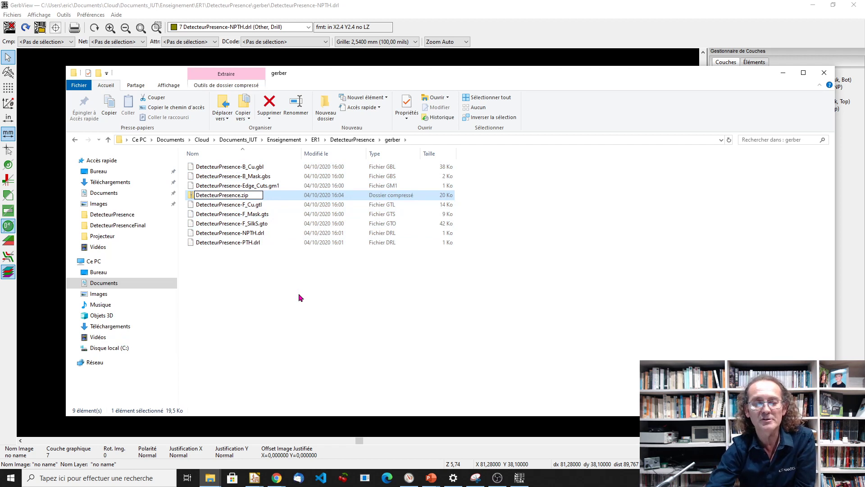
key(Return)
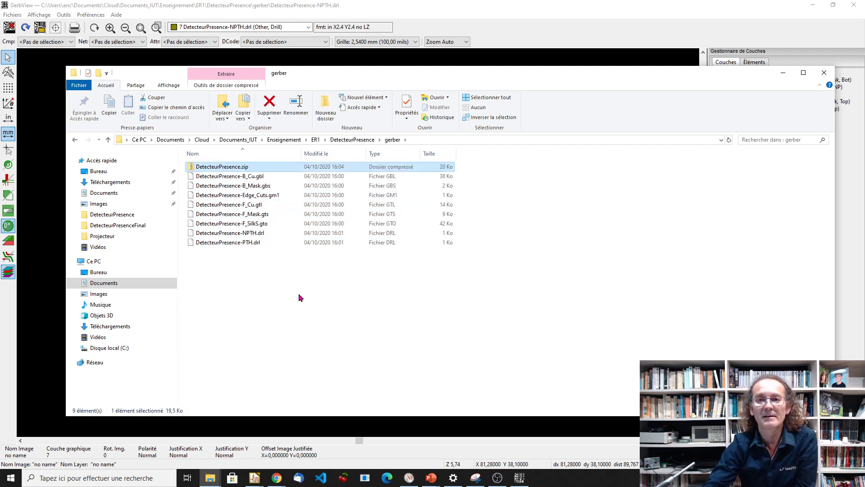